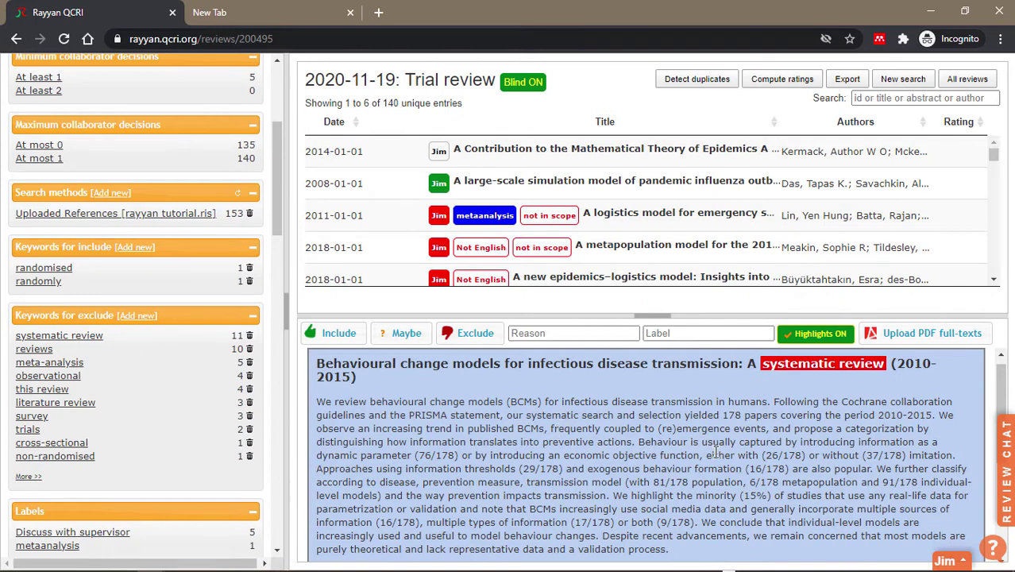
Open the entries on the disaster logistics model and the 2018 Ebola metapopulation model to view their details
click(601, 186)
click(628, 218)
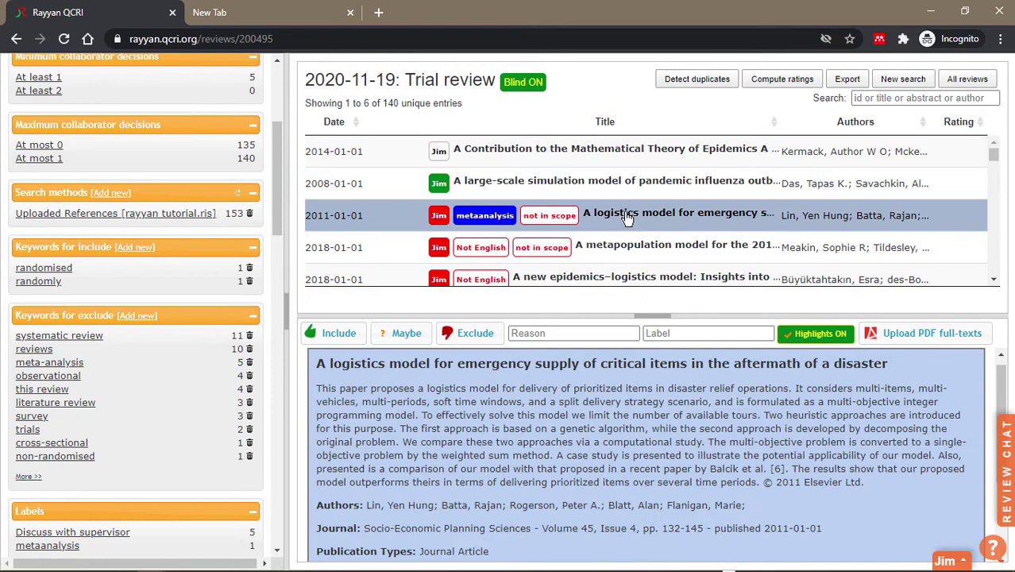
click(588, 245)
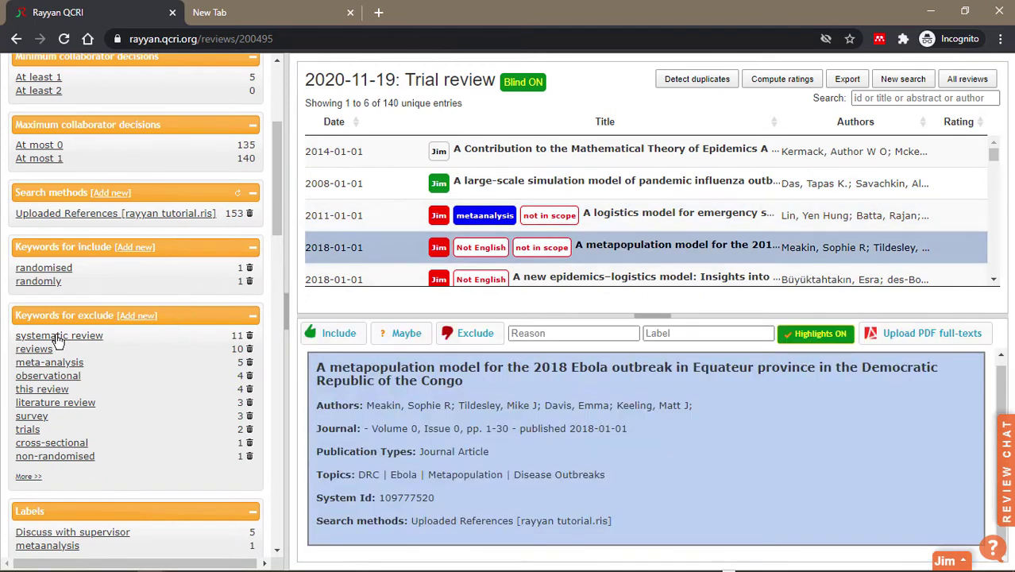
Filter the entries by the exclude keyword "systematic review", read the mosquito-borne pathogen review's abstract, and clear the filter
click(58, 337)
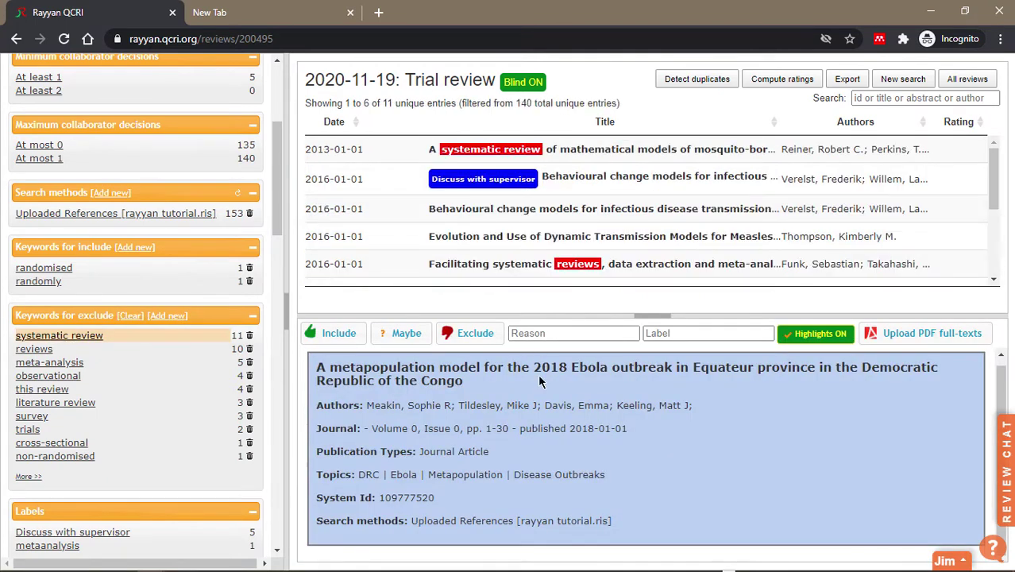
click(614, 152)
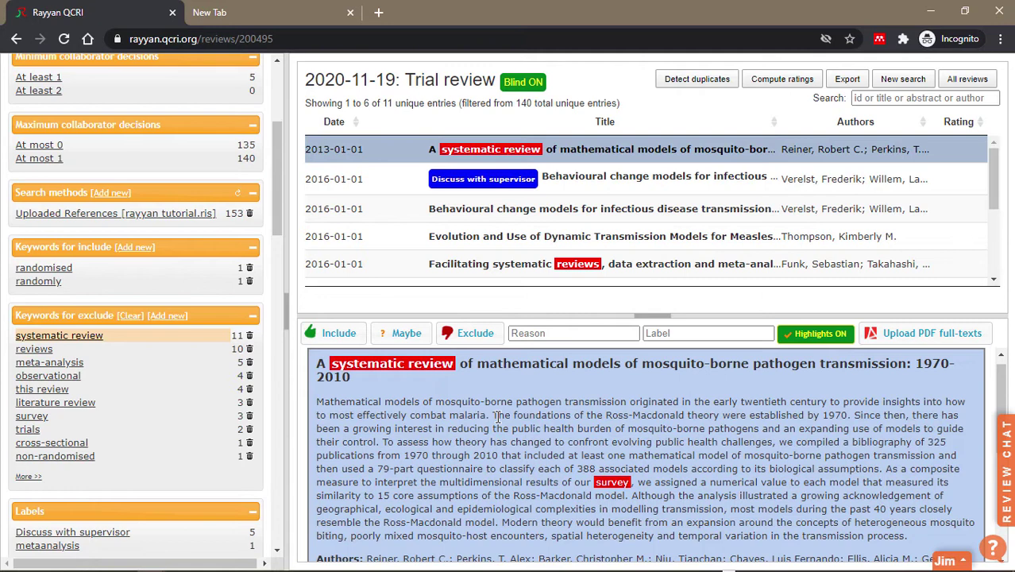
scroll(498, 416, down, 3)
scroll(498, 417, up, 3)
click(68, 338)
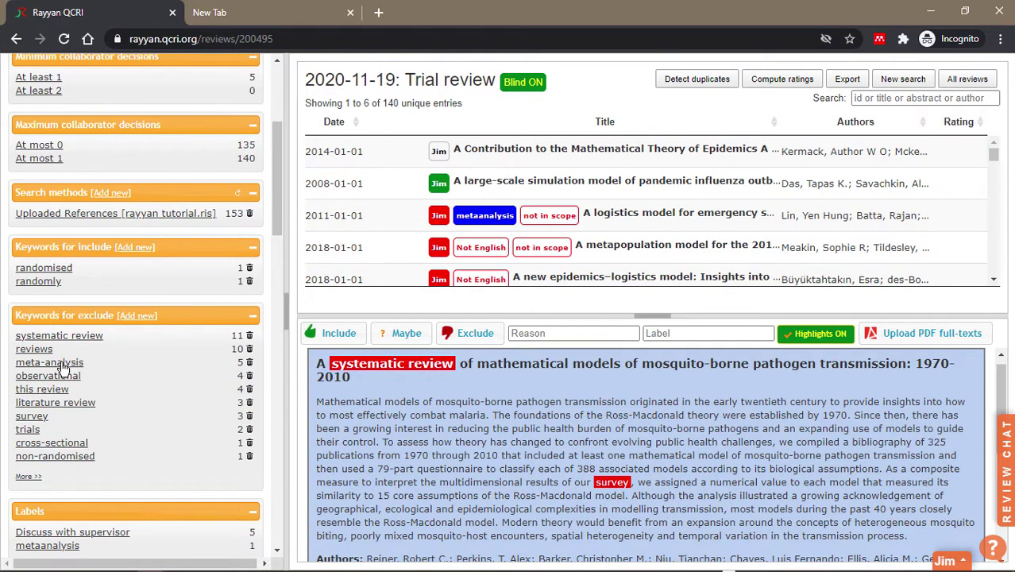
Check the entries matching the exclude keywords "meta-analysis" and "this review" in turn, reading the metagear package abstract and clearing each filter
click(62, 365)
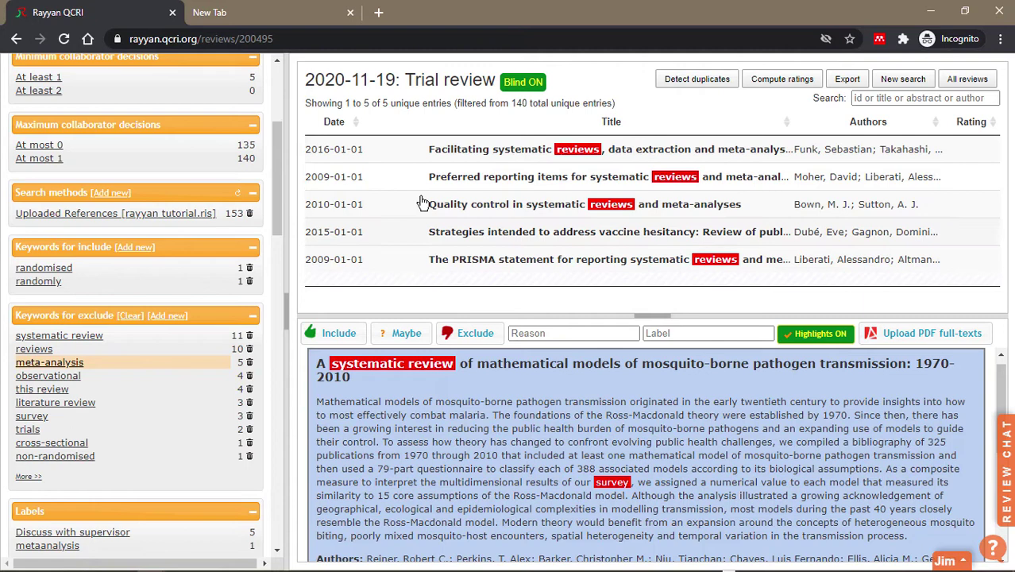
click(477, 157)
scroll(481, 381, down, 5)
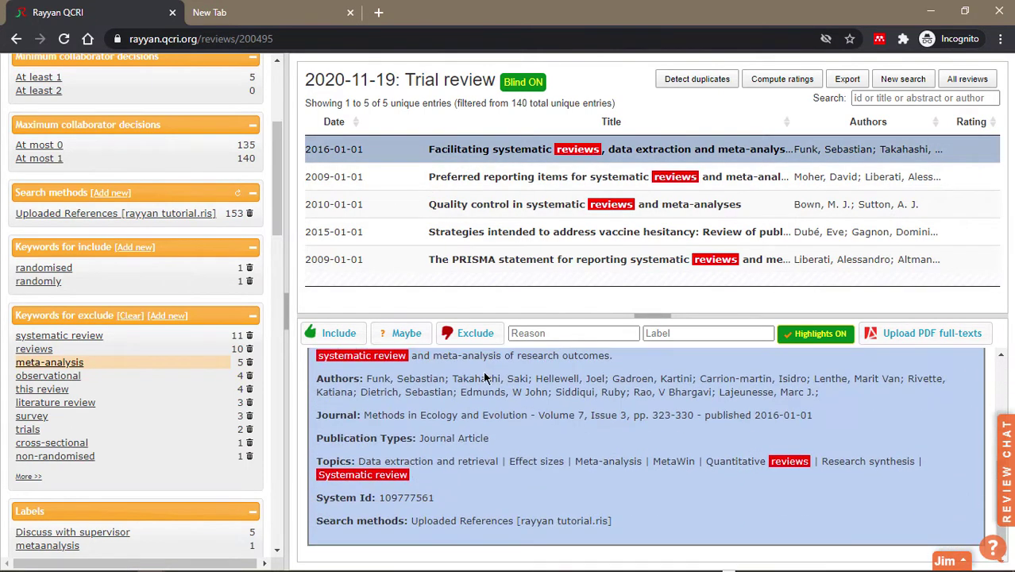
scroll(485, 377, up, 5)
click(49, 362)
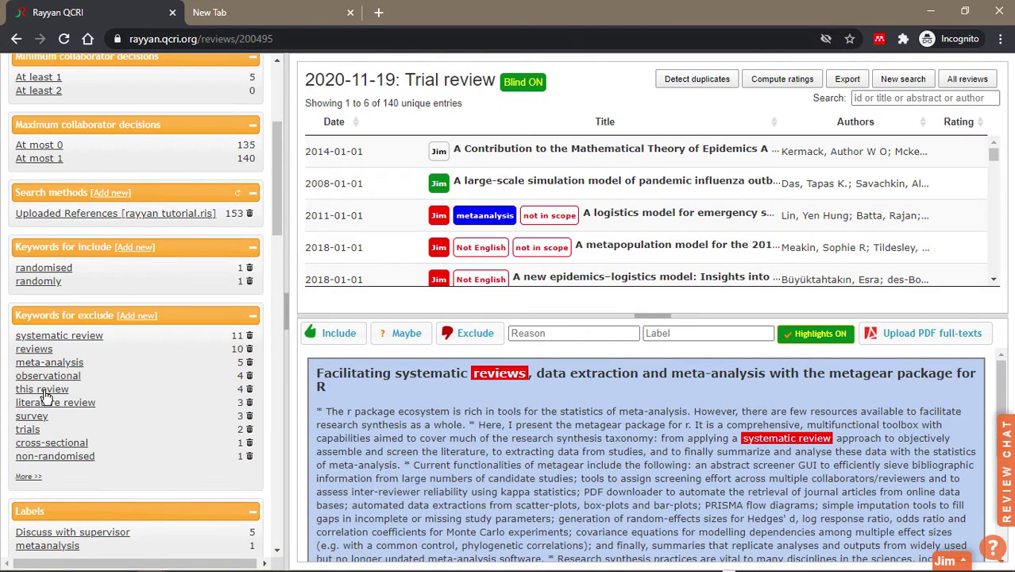
click(43, 391)
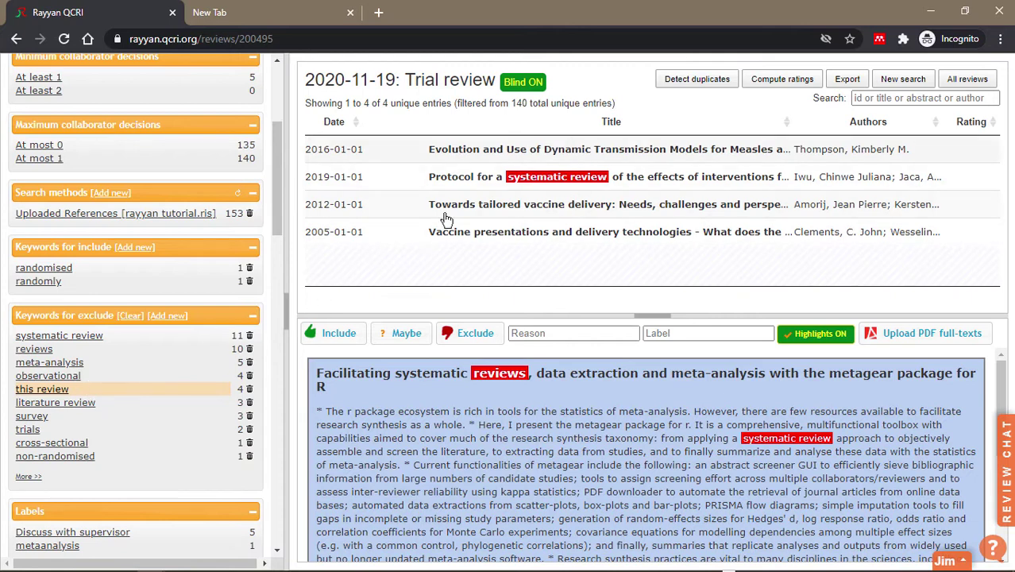
click(46, 392)
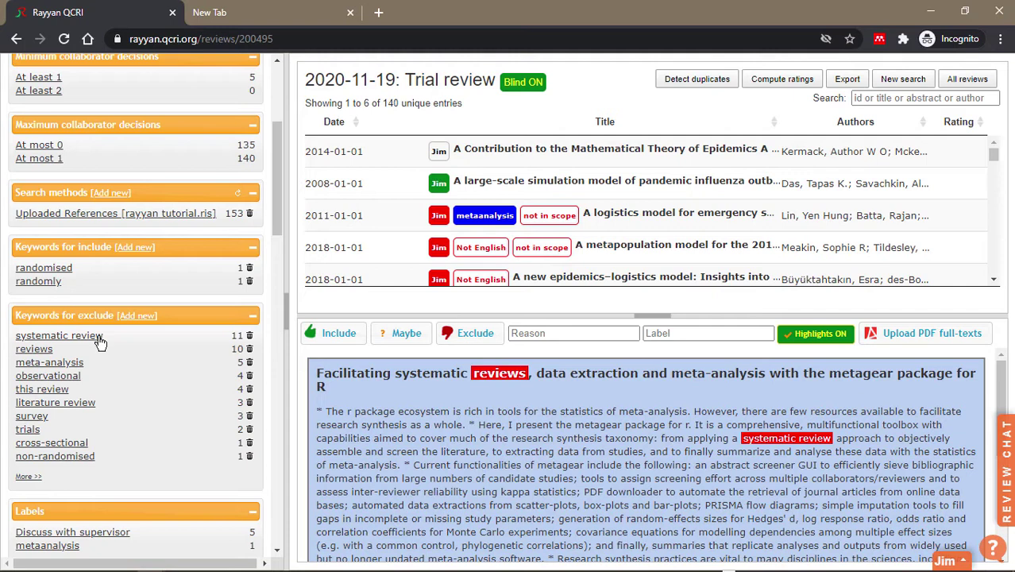
Delete the exclude keyword "systematic review" and the include keywords "randomised" and "randomly"
click(248, 338)
key(Return)
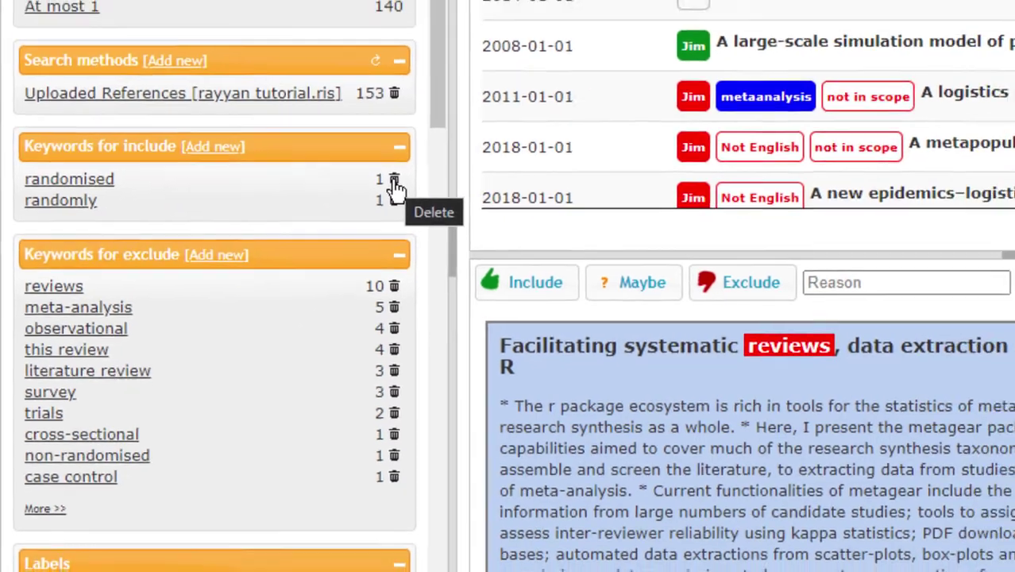
click(426, 162)
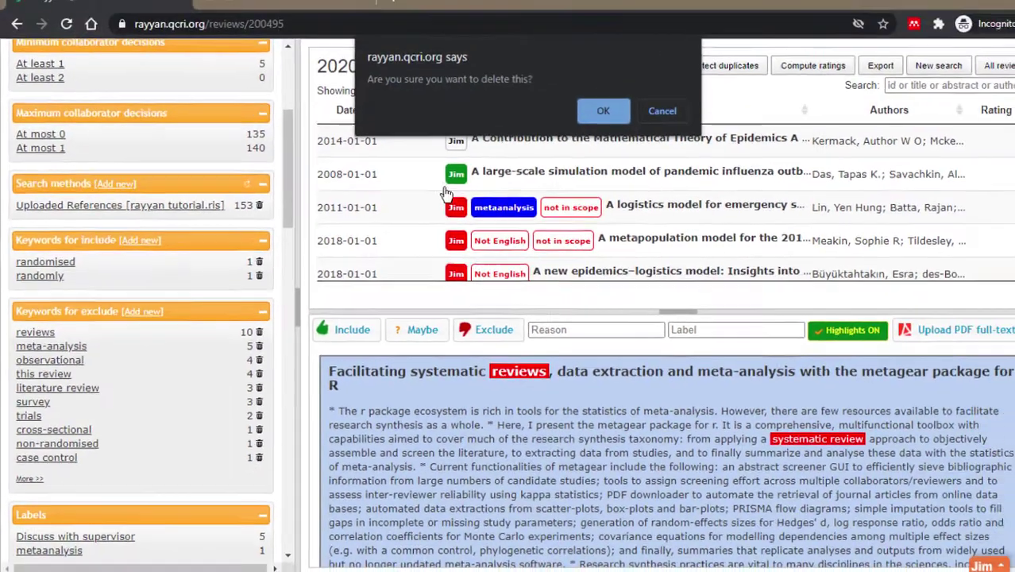
click(581, 125)
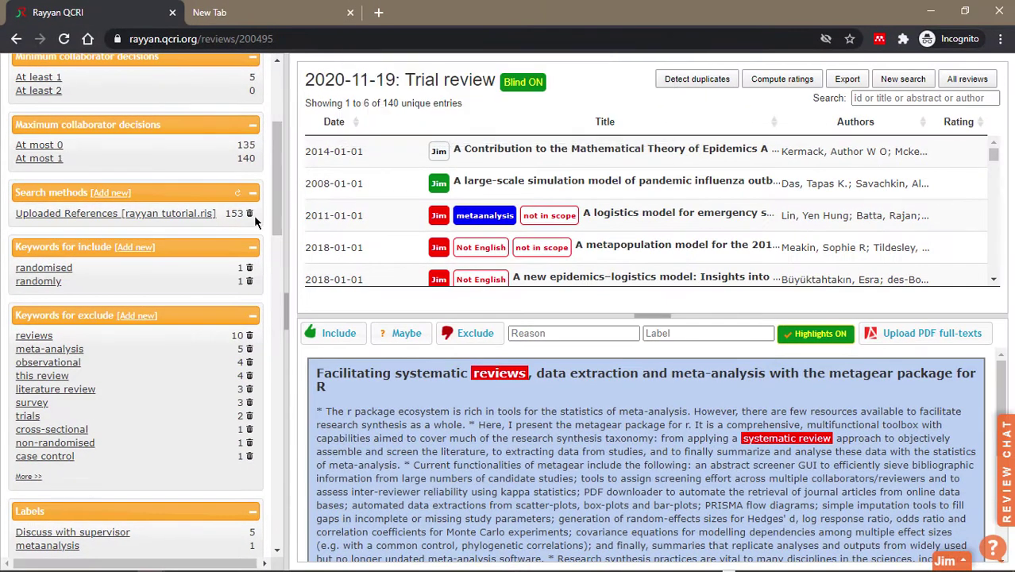
click(248, 270)
click(582, 123)
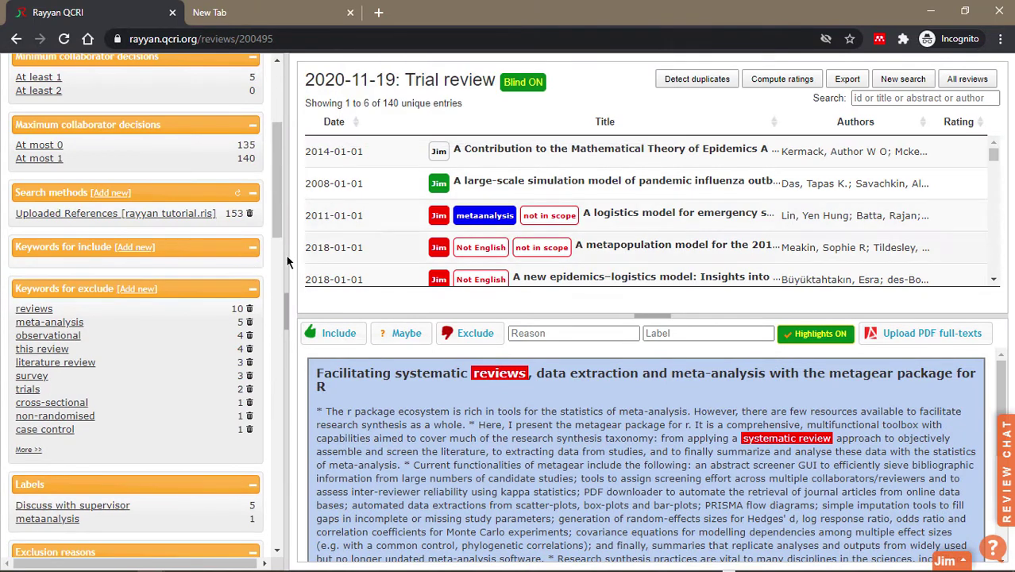
Add "model" and "modeling" as keywords for include
click(131, 249)
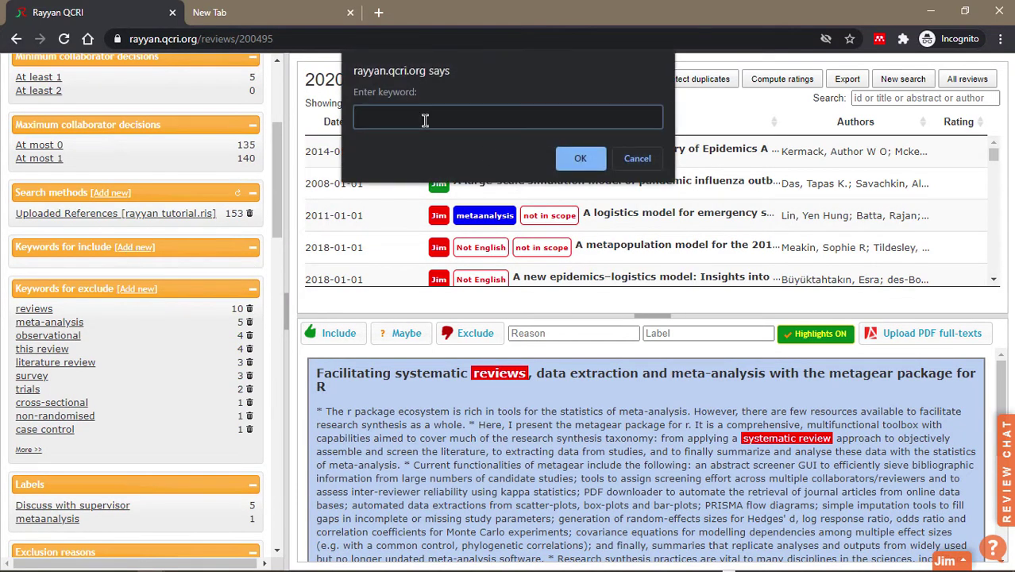
text(model)
click(568, 159)
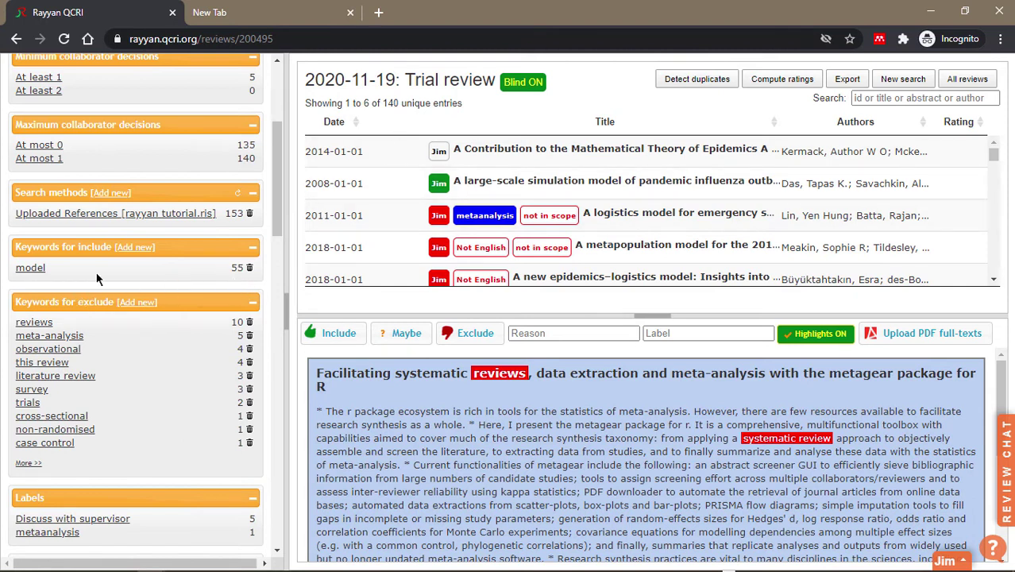
click(141, 251)
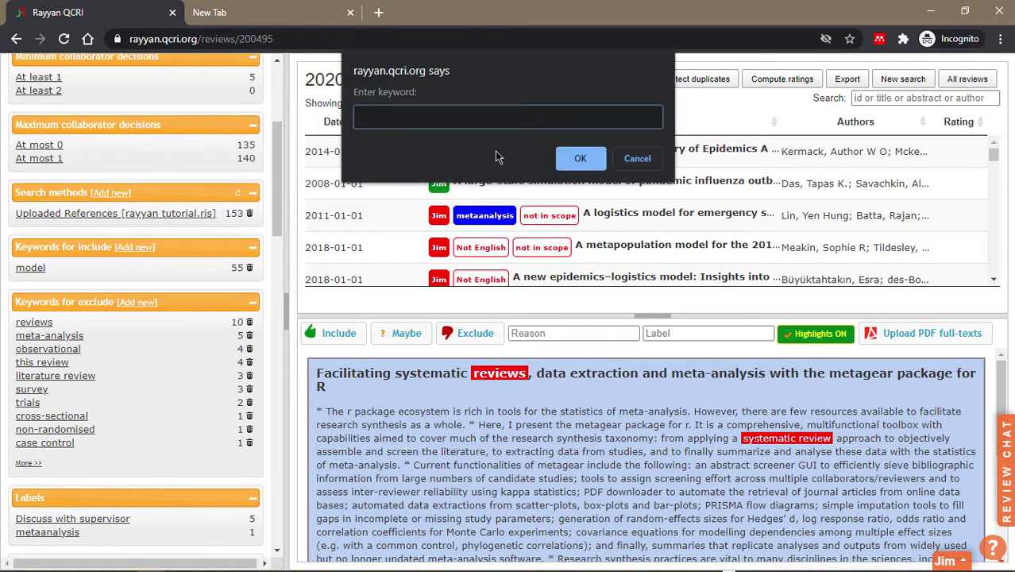
text(modeling)
click(580, 158)
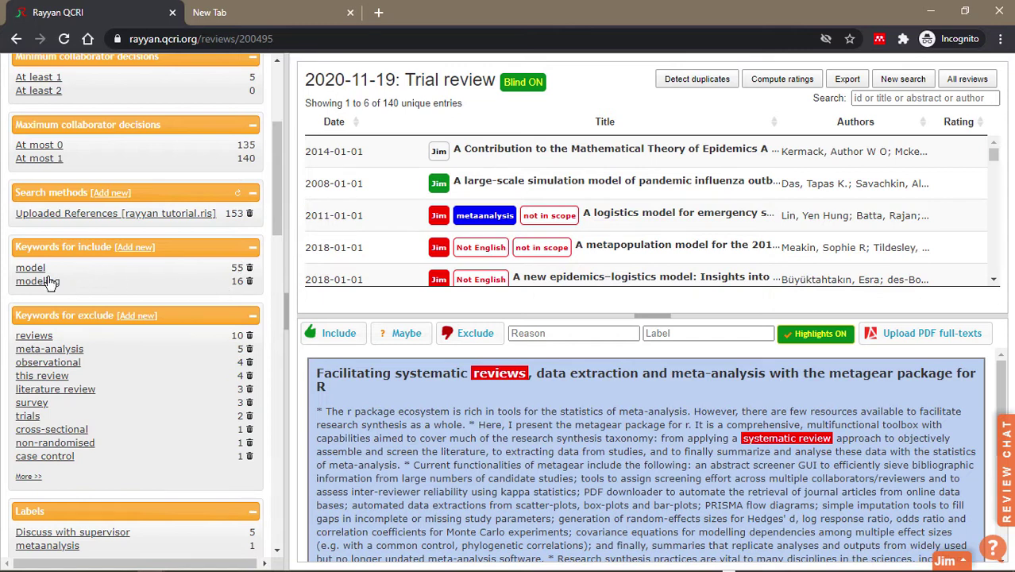
Delete the exclude keyword "reviews" and add "United States" as a keyword for exclude
click(250, 335)
click(580, 123)
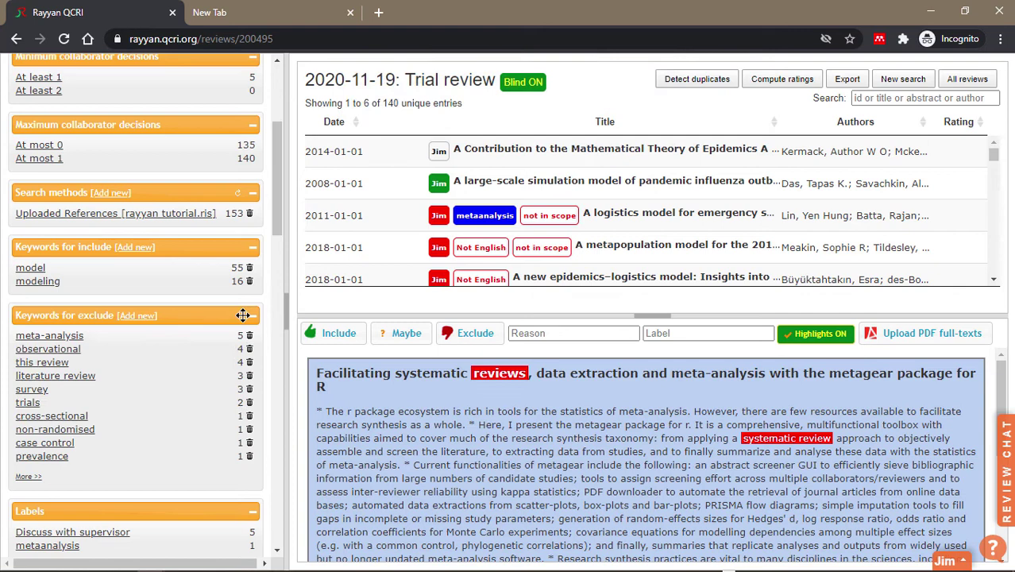
click(138, 318)
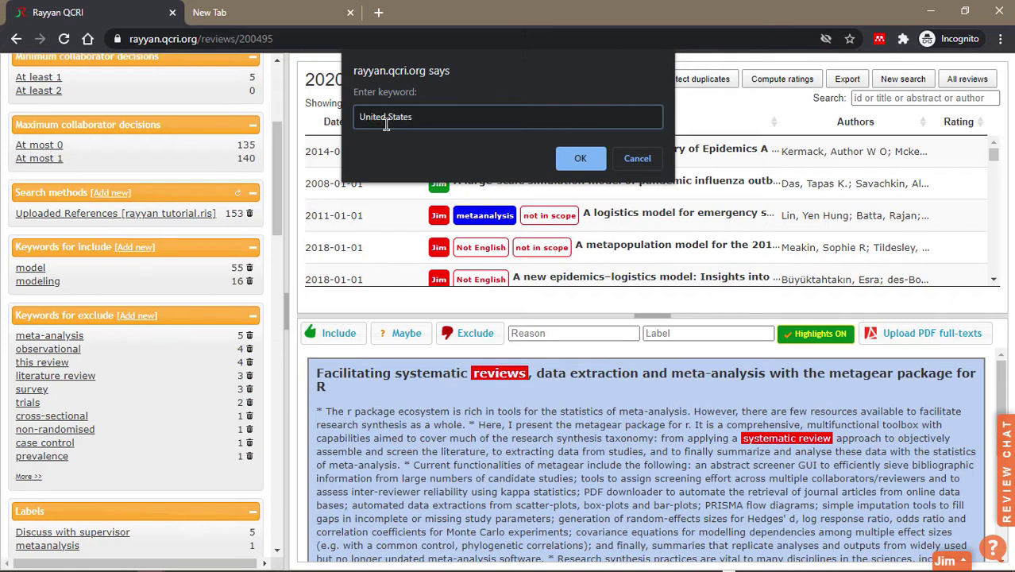
click(579, 159)
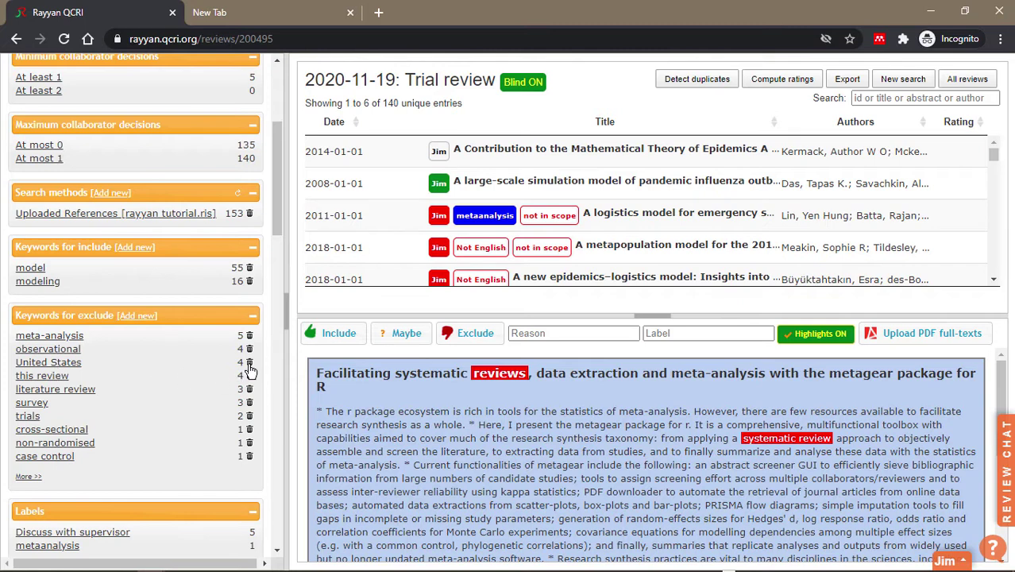
Filter the entries by the exclude keyword "United States", view the first vaccine economic benefits abstract, and clear the filter
click(65, 366)
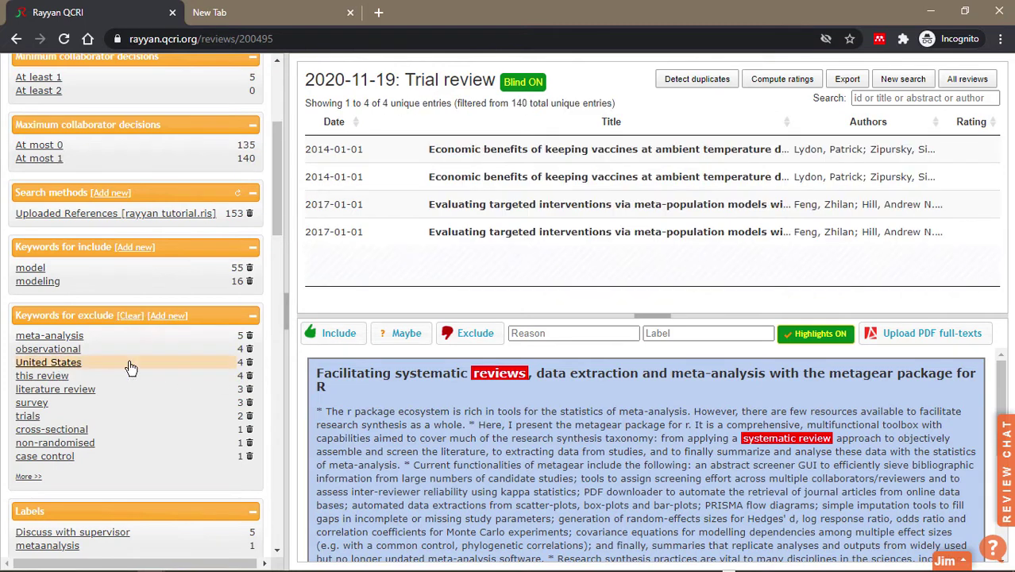
click(537, 155)
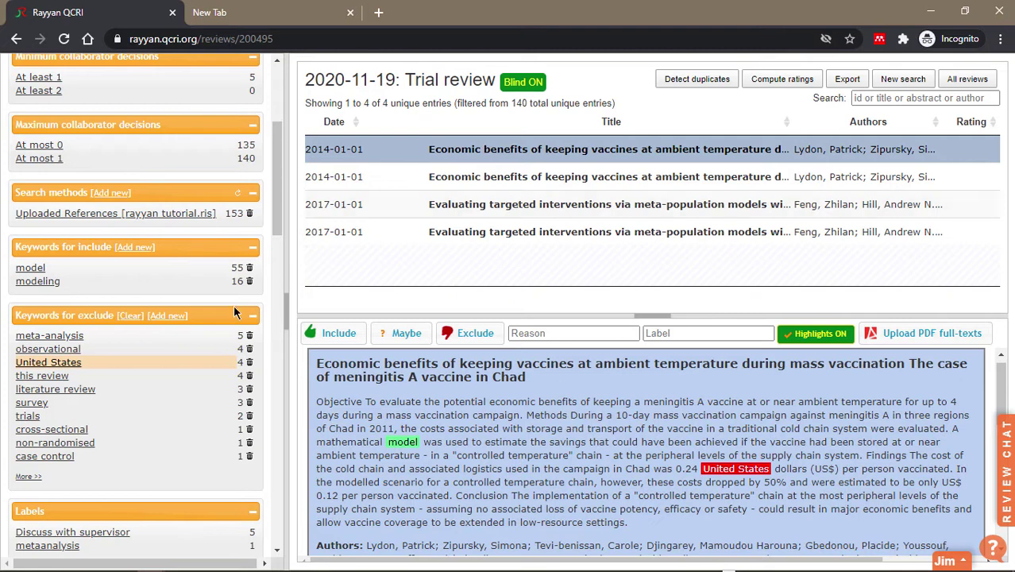
click(235, 362)
Turn off the keyword highlights in the article list and abstract
scroll(191, 500, down, 5)
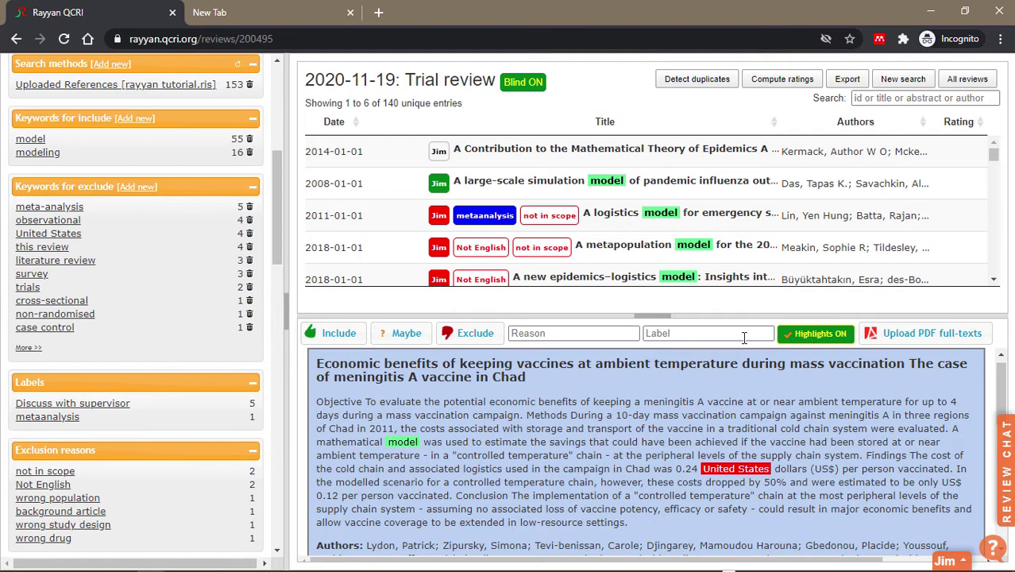
click(826, 340)
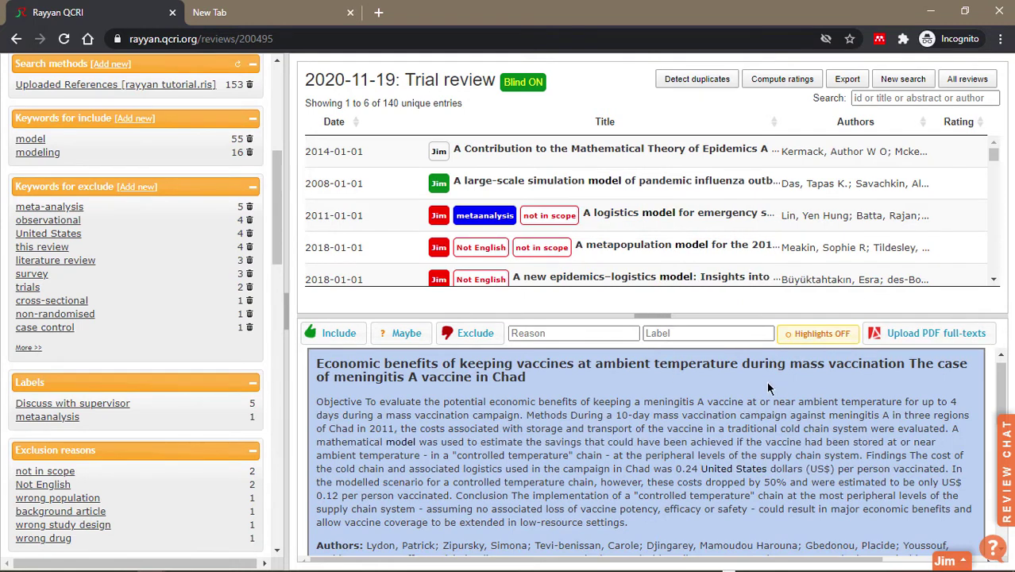